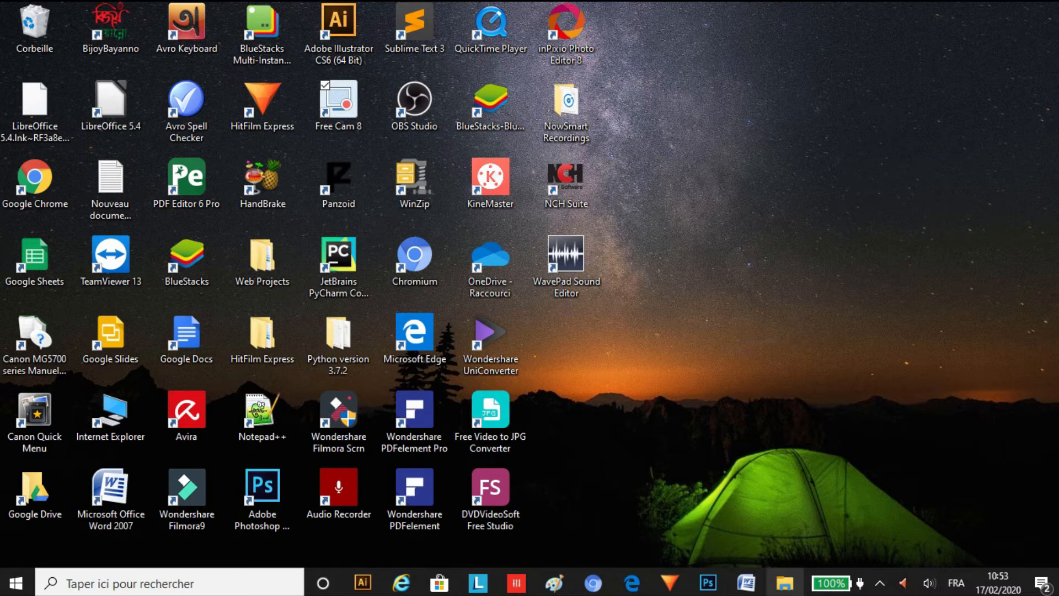
Step: Open White-background-picture-of-LC.jpg from the White background picture folder in Adobe Photoshop CC
click(785, 583)
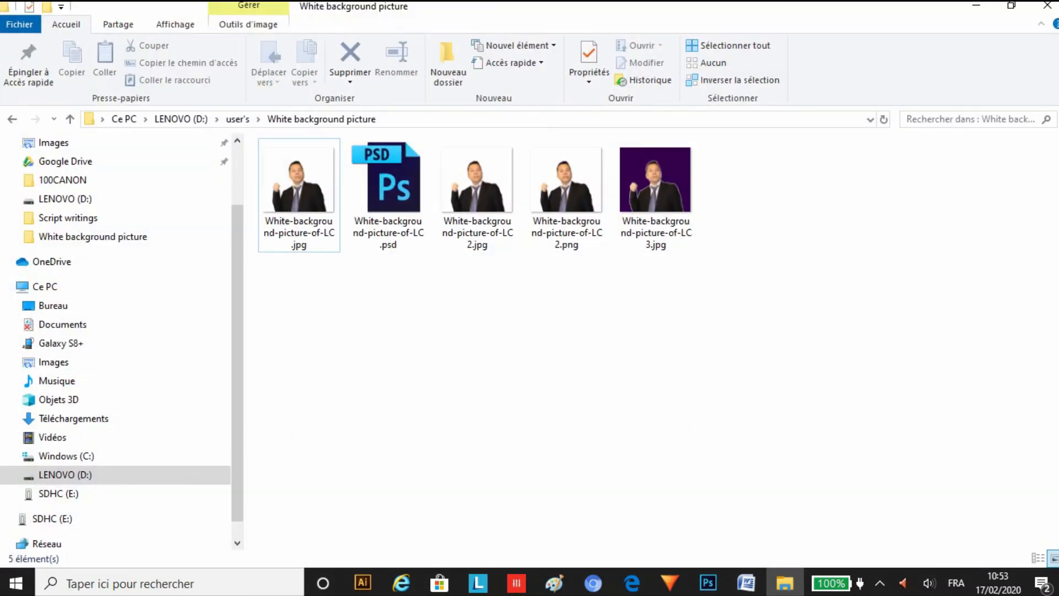
click(302, 187)
right_click(302, 187)
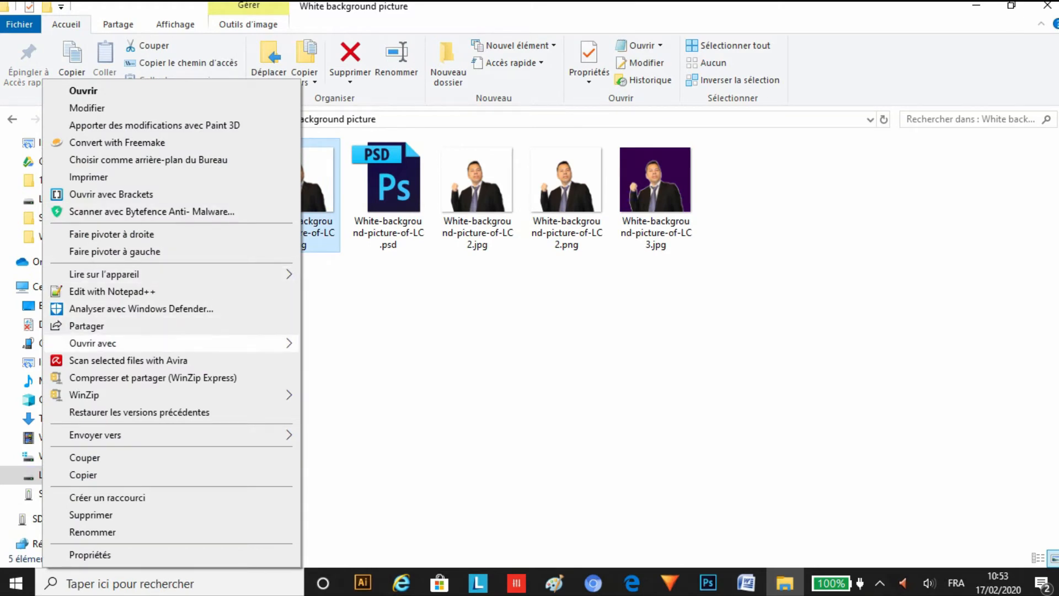
mouse_move(166, 343)
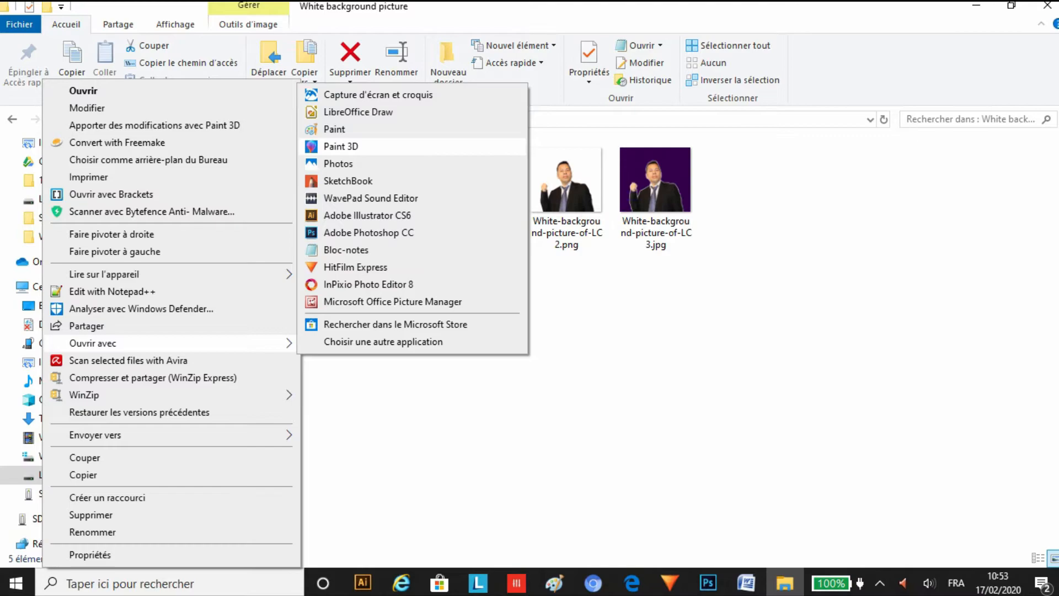
click(369, 232)
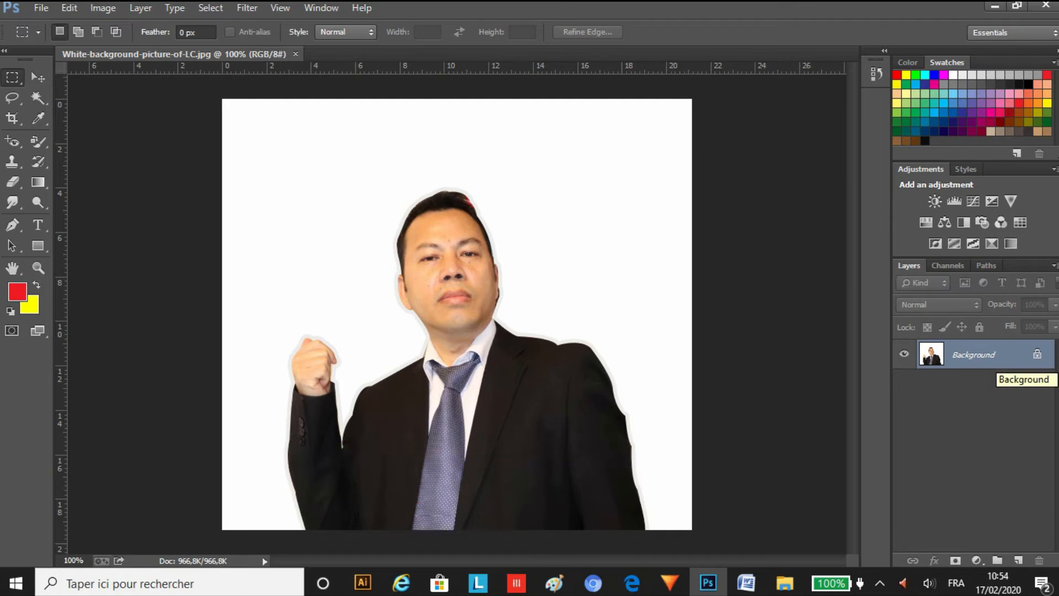
Step: Convert the locked Background into an editable layer, and cut away the white area around the man using the Magic Wand
double_click(990, 359)
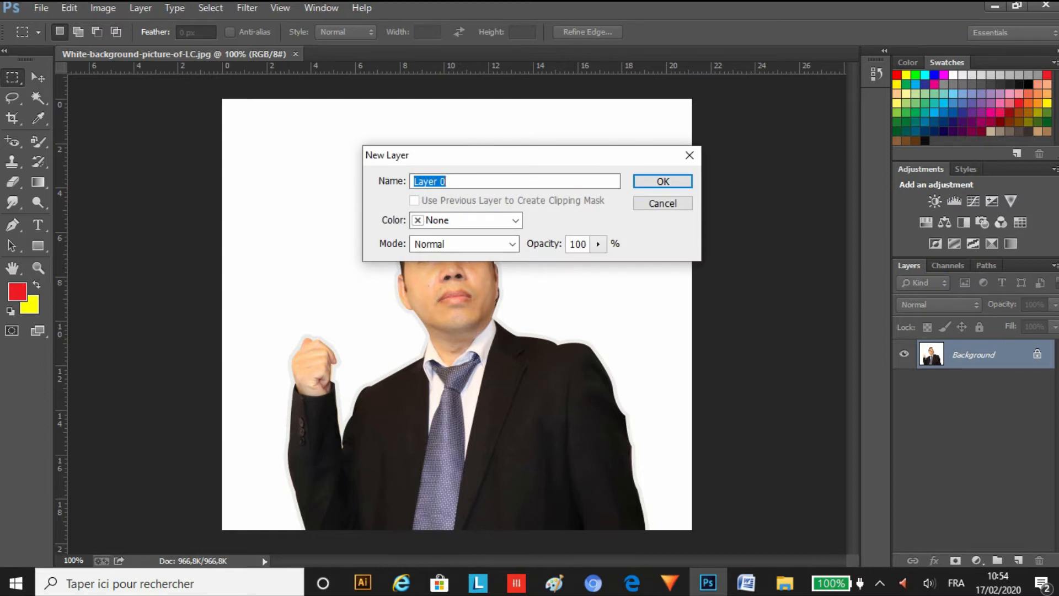
key(Return)
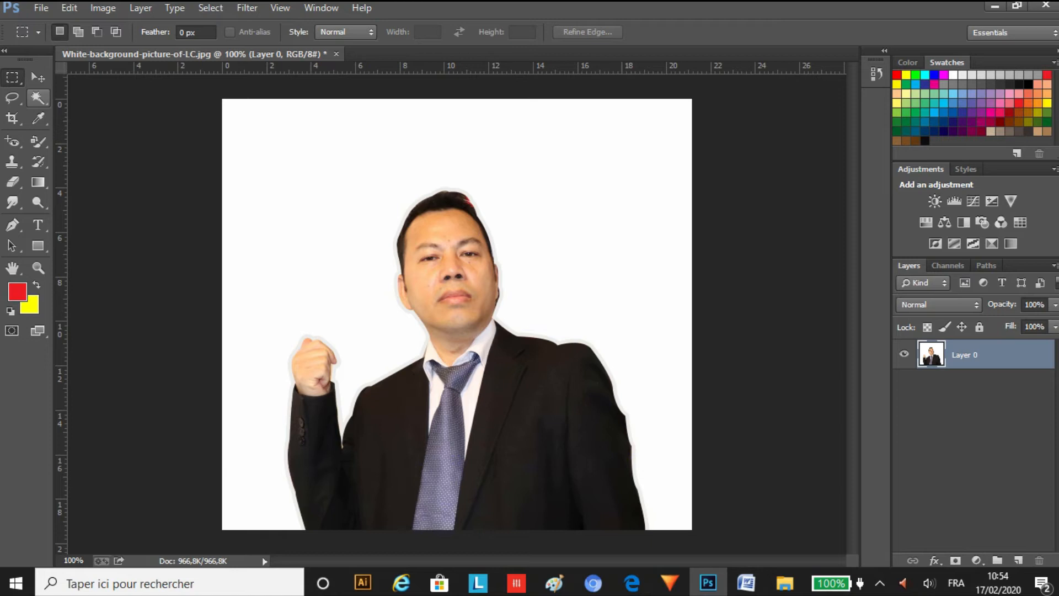
click(38, 99)
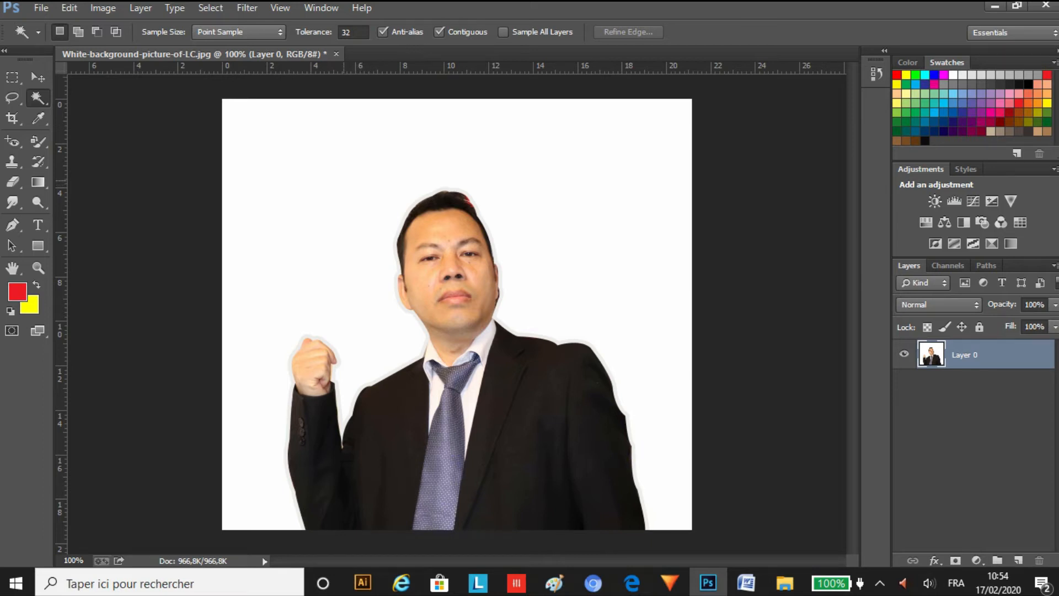
click(343, 181)
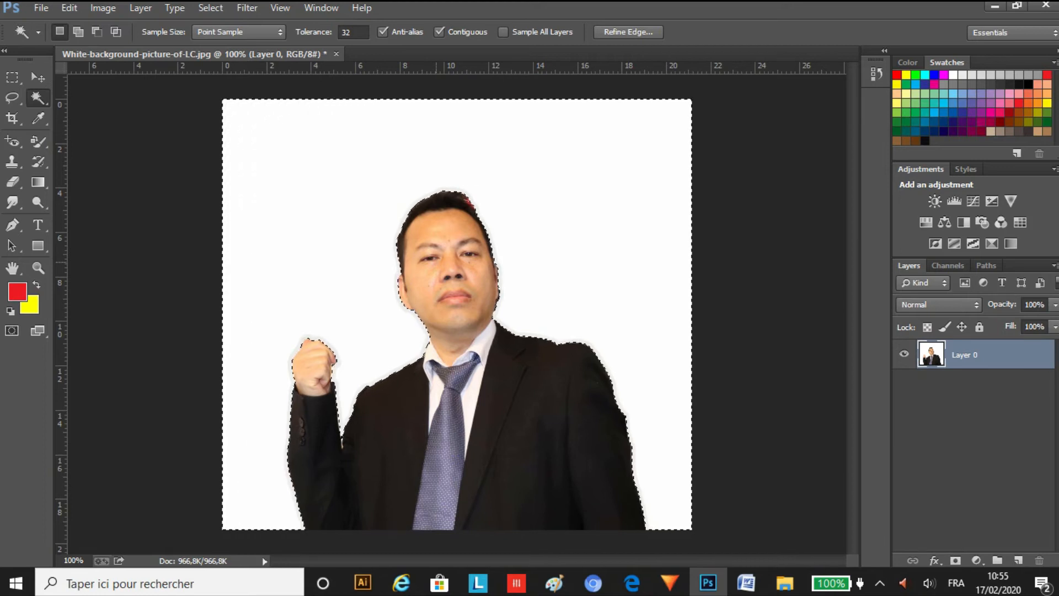
key(ctrl+x)
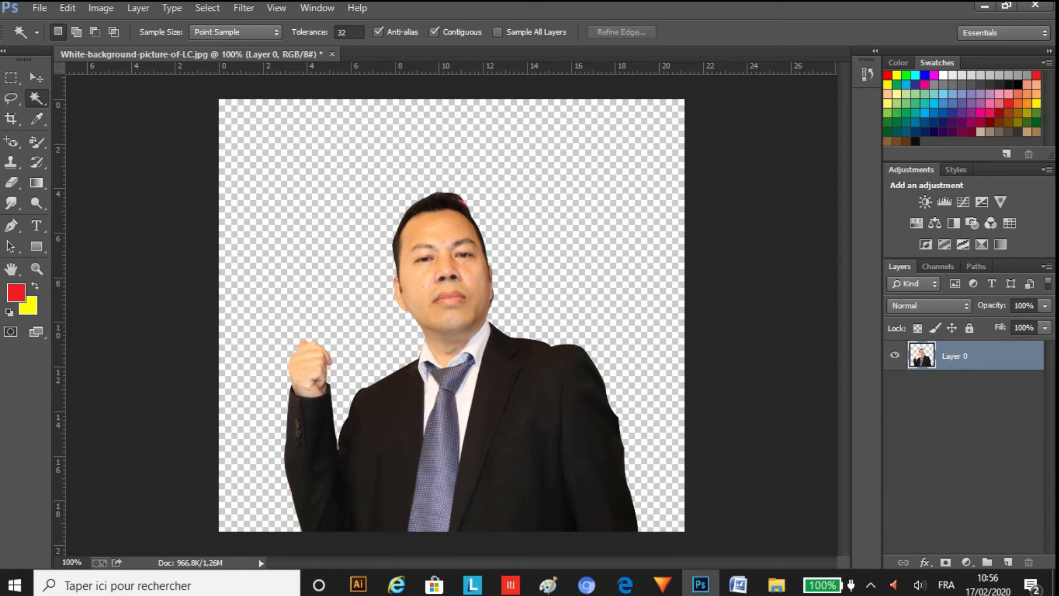
Step: Start a Save for Web export of the cut-out picture and set its file format to PNG-24
key(alt+f)
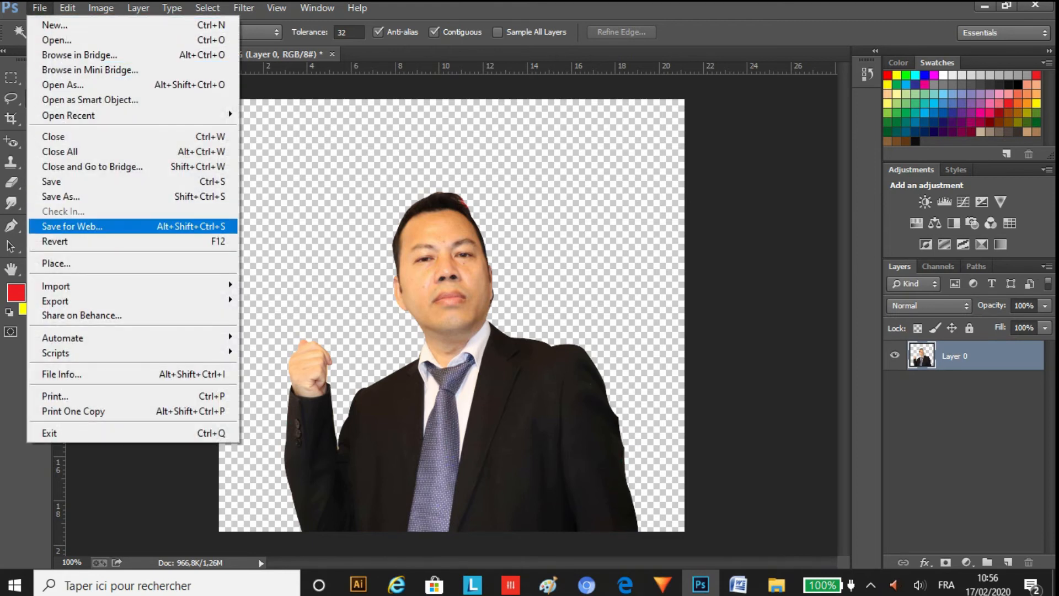
key(Return)
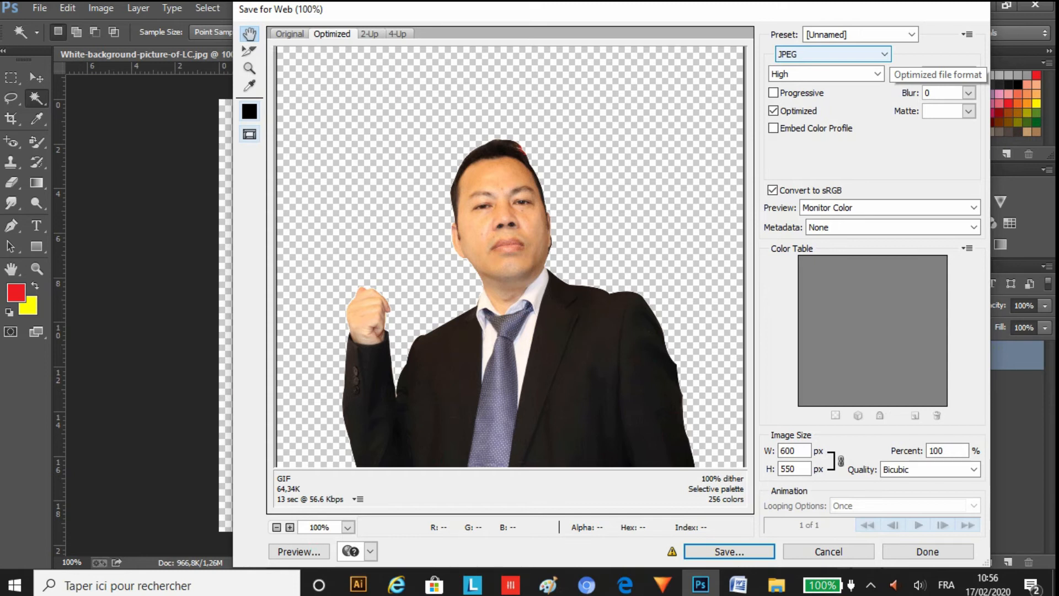
click(885, 54)
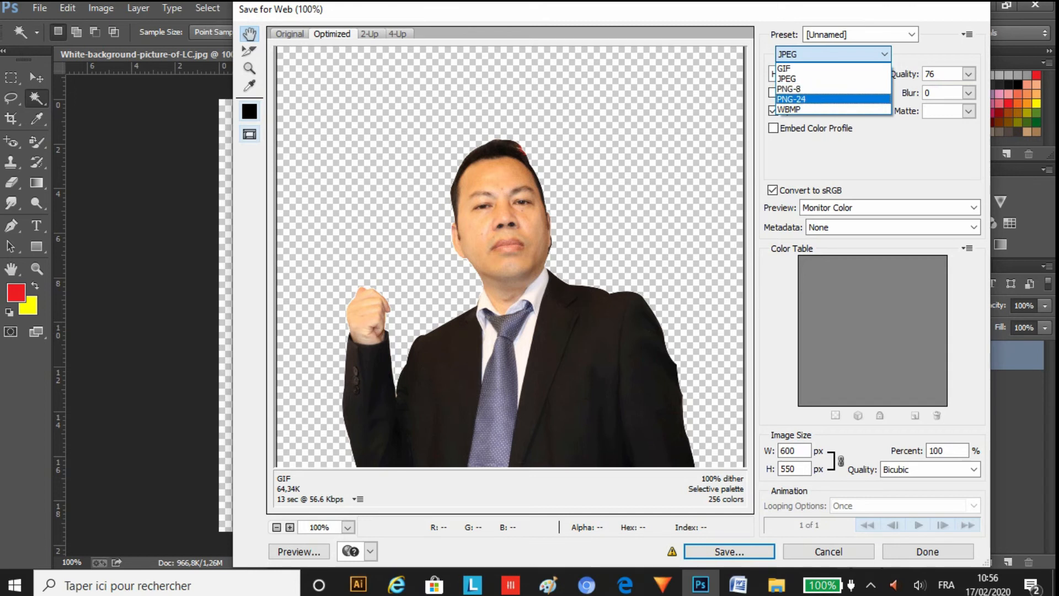
click(811, 99)
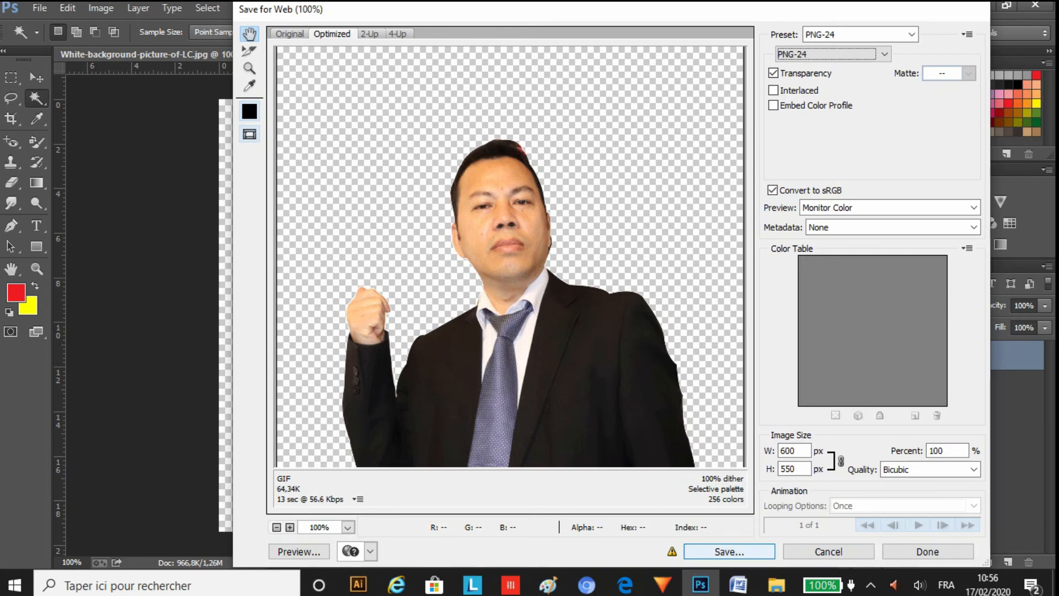
Step: Save the export in the White background picture folder, replacing the suggested file name with one beginning "White B"
key(Return)
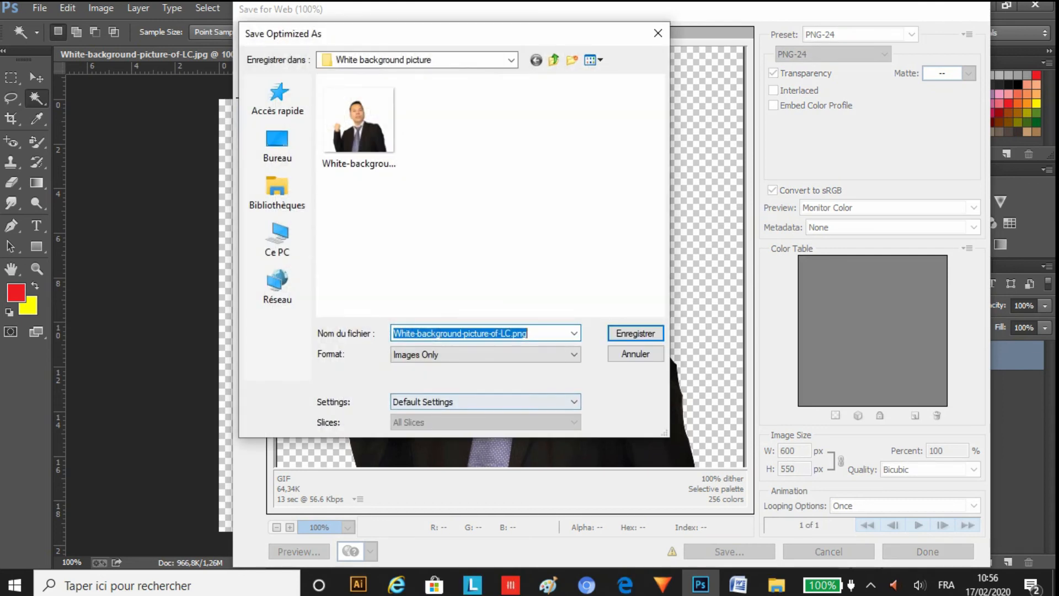
click(499, 333)
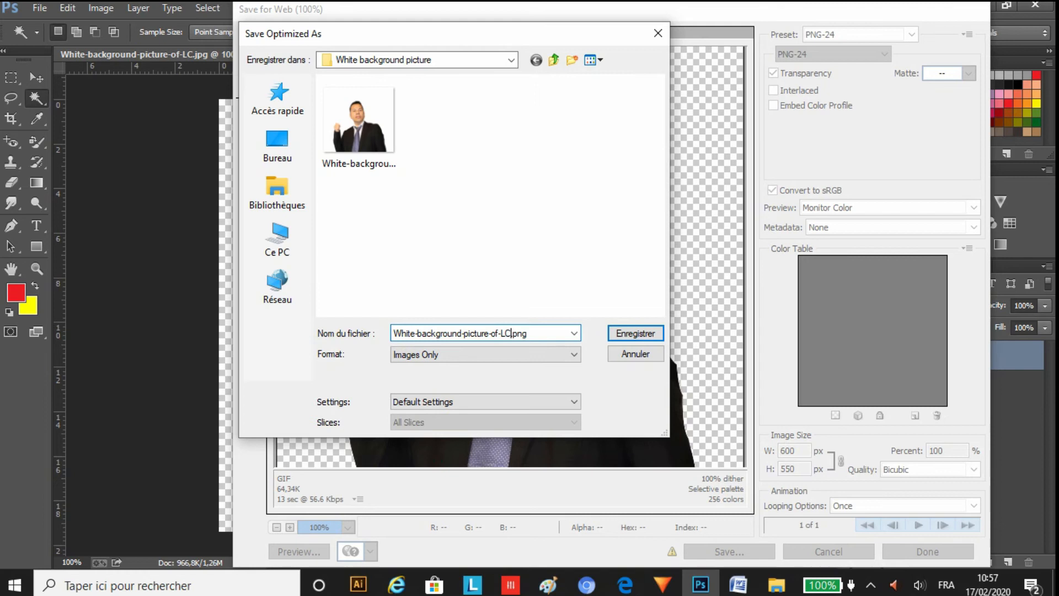
key(BackSpace)
key(BackSpace)
key(BackSpace)
key(BackSpace)
key(BackSpace)
key(BackSpace)
key(BackSpace)
key(BackSpace)
key(BackSpace)
key(BackSpace)
key(BackSpace)
key(BackSpace)
key(BackSpace)
key(BackSpace)
key(BackSpace)
key(BackSpace)
key(BackSpace)
key(BackSpace)
key(BackSpace)
key(BackSpace)
key(BackSpace)
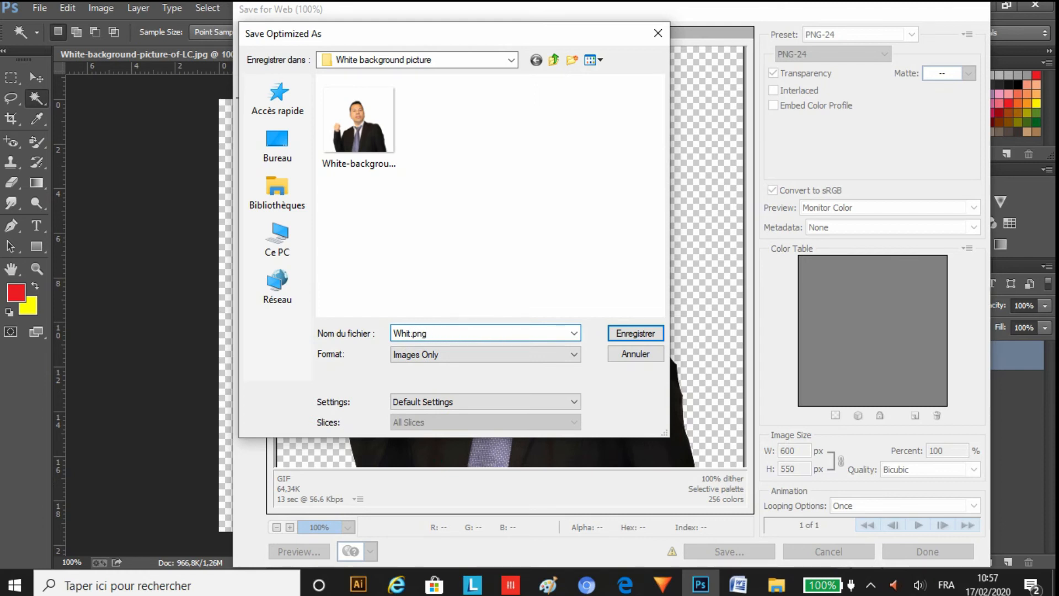
text(e B phto)
key(Left)
key(BackSpace)
text(ot)
key(Left)
key(Left)
key(Left)
key(Left)
key(Left)
key(BackSpace)
key(BackSpace)
key(Return)
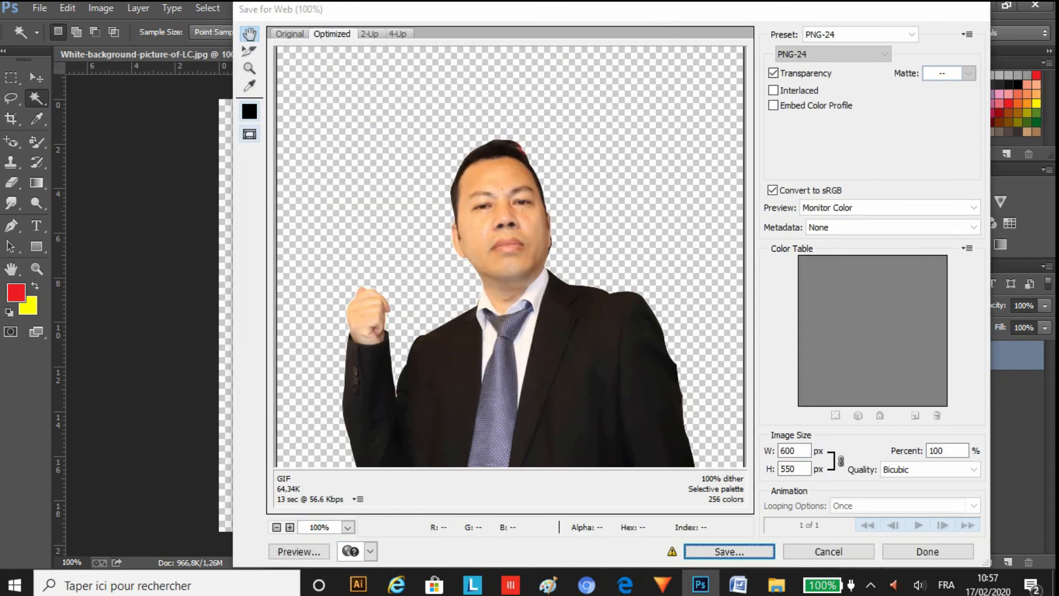